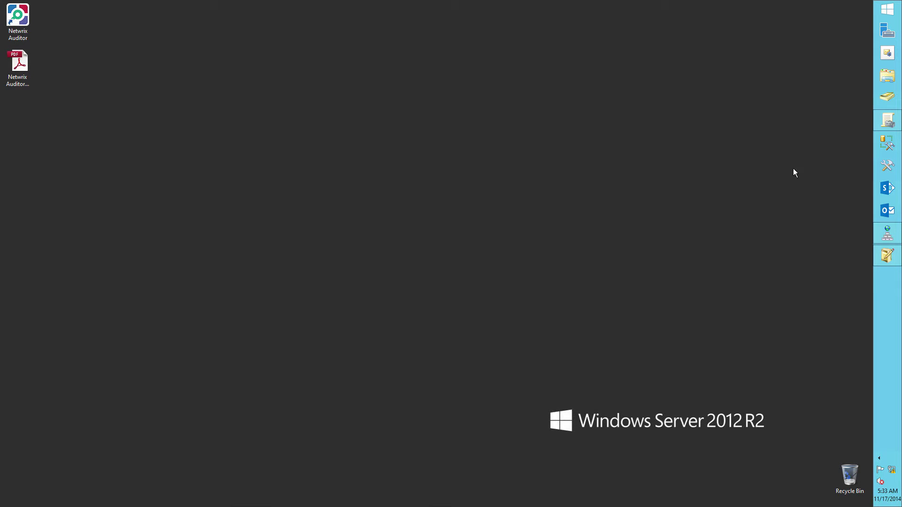
# Step: Edit the Default Domain Policy and navigate to Security Settings > Local Policies > Audit Policy
pyautogui.click(887, 121)
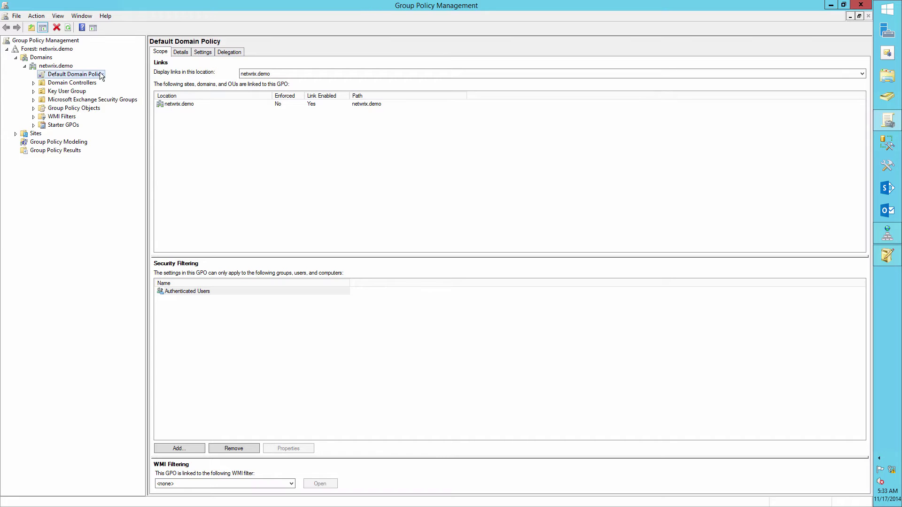
pyautogui.rightClick(101, 76)
pyautogui.click(110, 77)
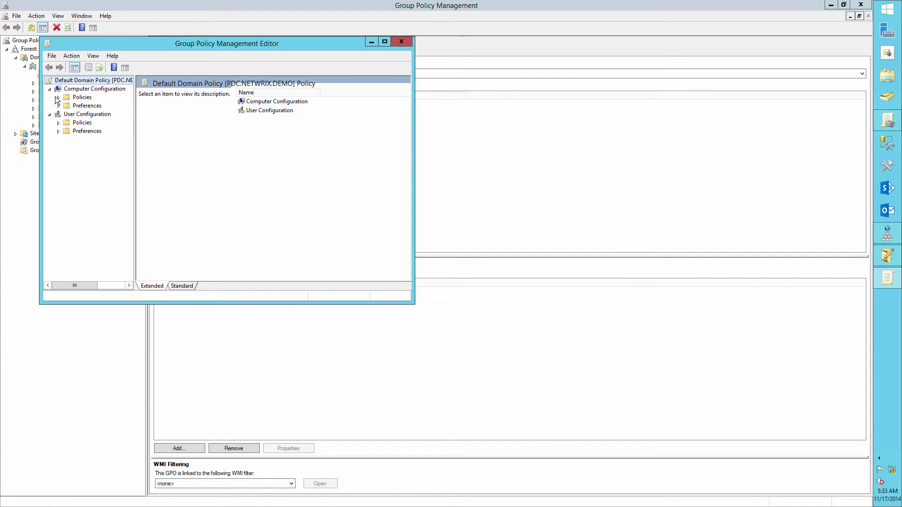
pyautogui.click(59, 97)
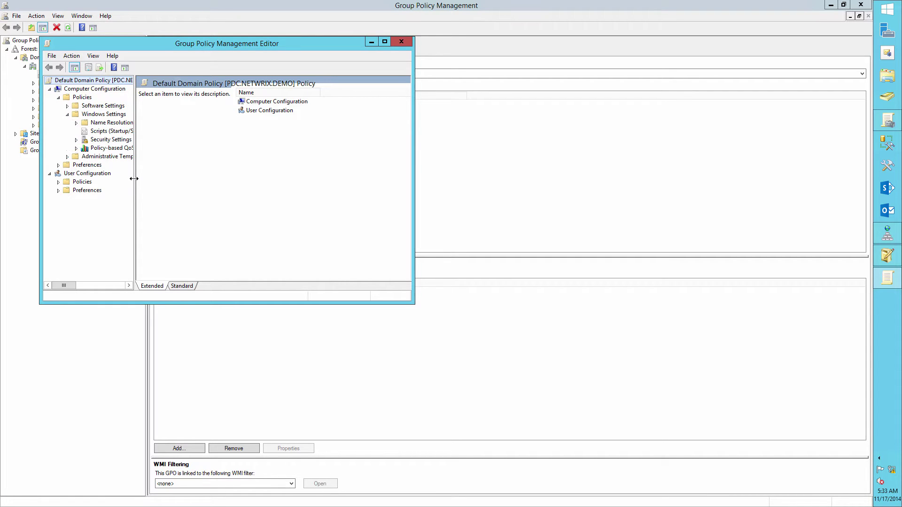
pyautogui.moveTo(134, 179); pyautogui.dragTo(187, 186)
pyautogui.click(77, 140)
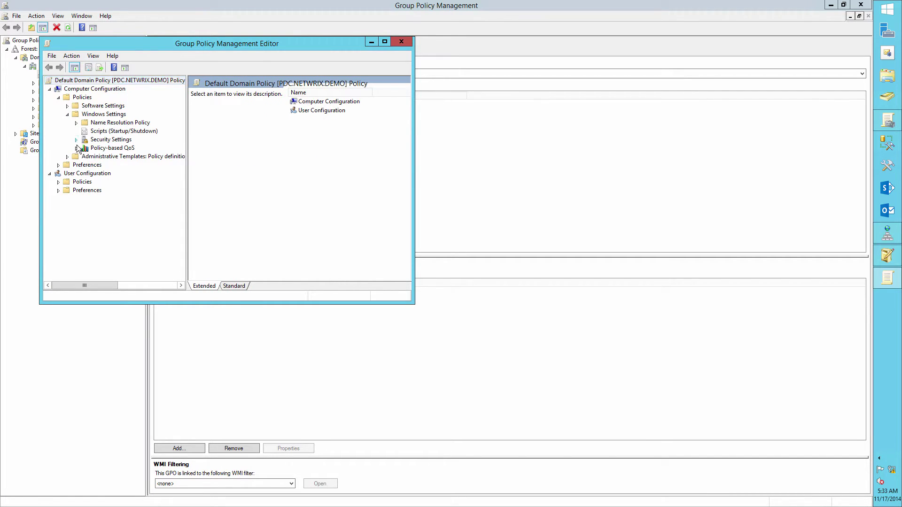
pyautogui.click(85, 148)
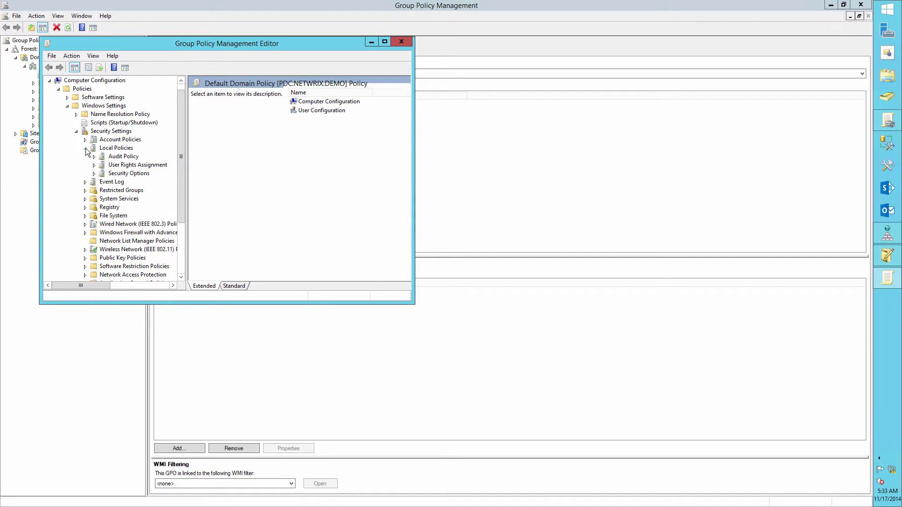
pyautogui.click(123, 157)
# Step: Define Audit directory service access to audit Success attempts
pyautogui.doubleClick(243, 110)
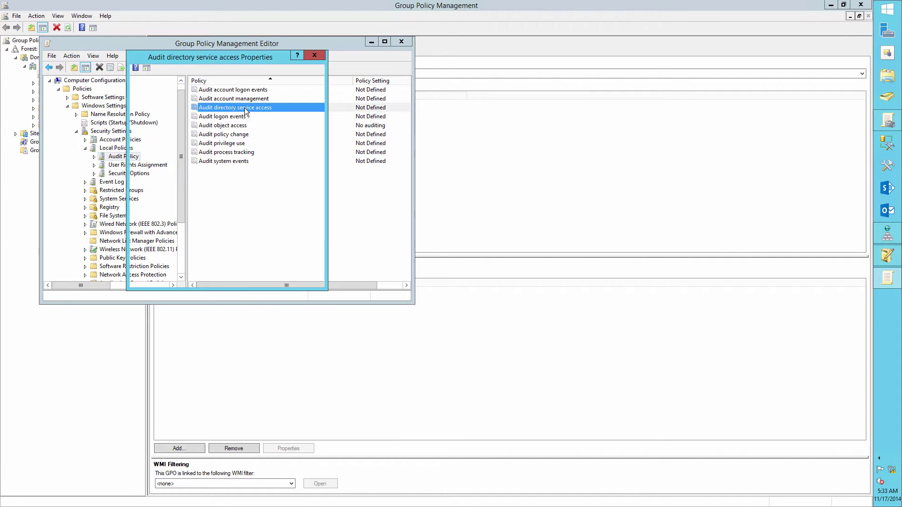
pyautogui.click(155, 113)
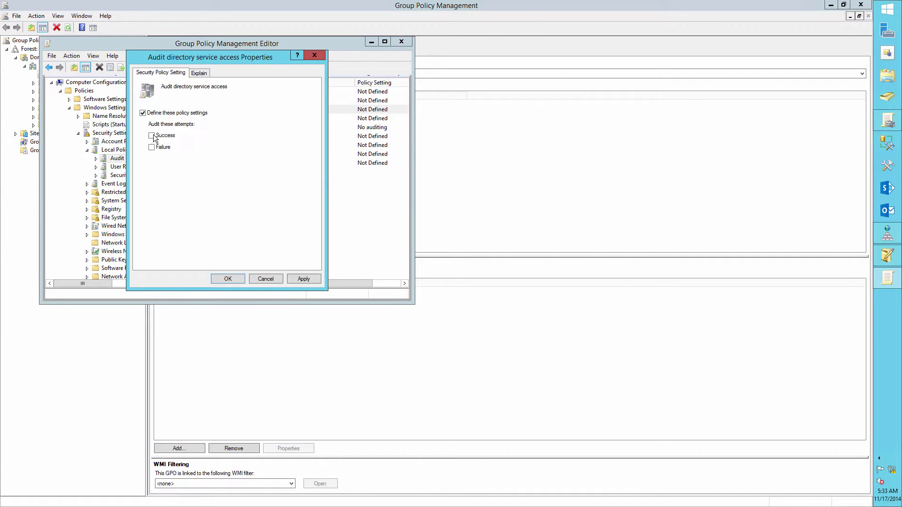
pyautogui.click(152, 135)
pyautogui.press('Return')
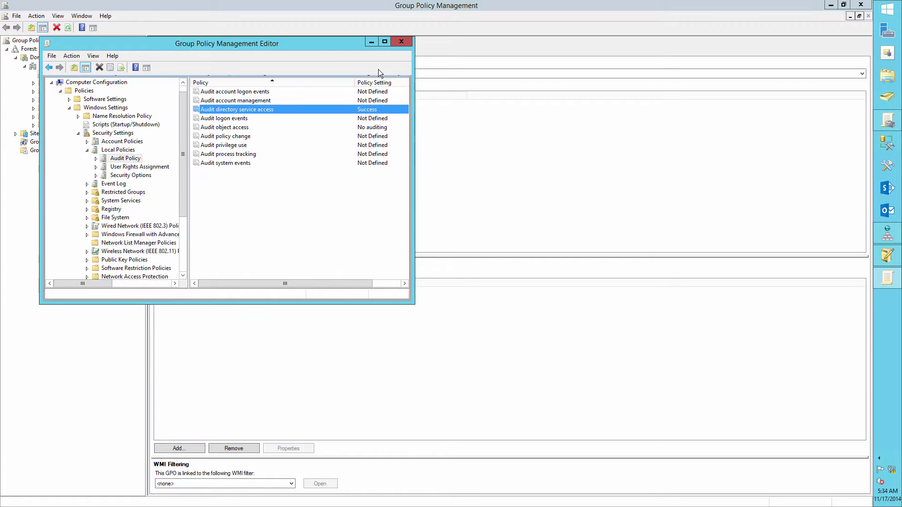
# Step: Close the policy editor, run gpupdate /force, and reopen the Run prompt
pyautogui.click(402, 41)
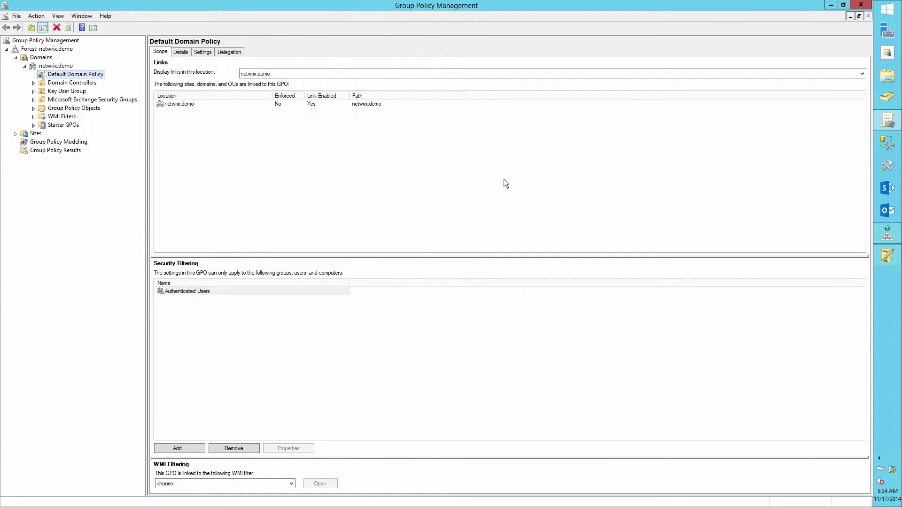
pyautogui.press('super+r')
pyautogui.press('Return')
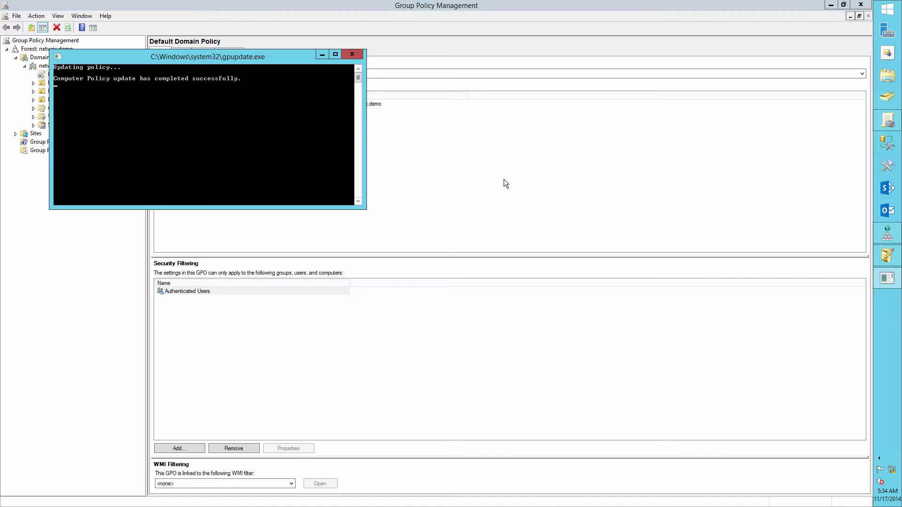
pyautogui.press('super+r')
# Step: Launch adsiedit.msc and connect to the Default naming context
pyautogui.write('a')
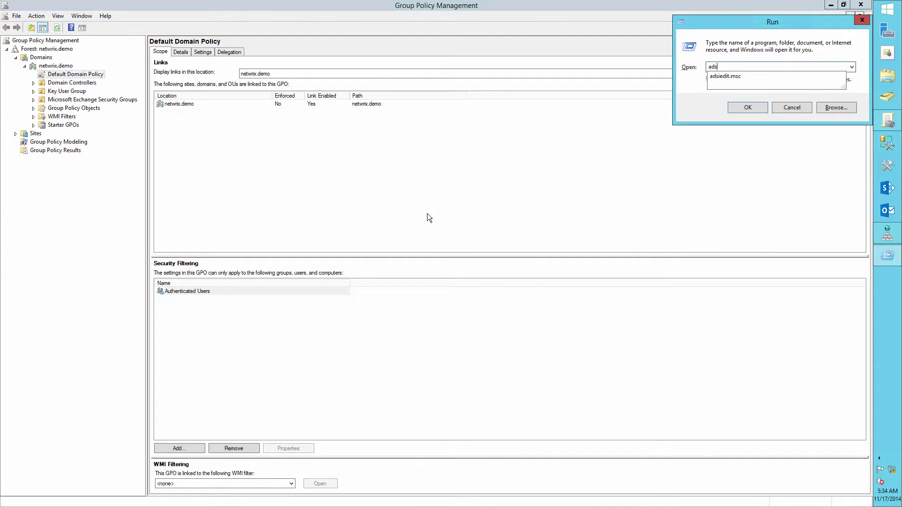
pyautogui.press('Down')
pyautogui.press('Return')
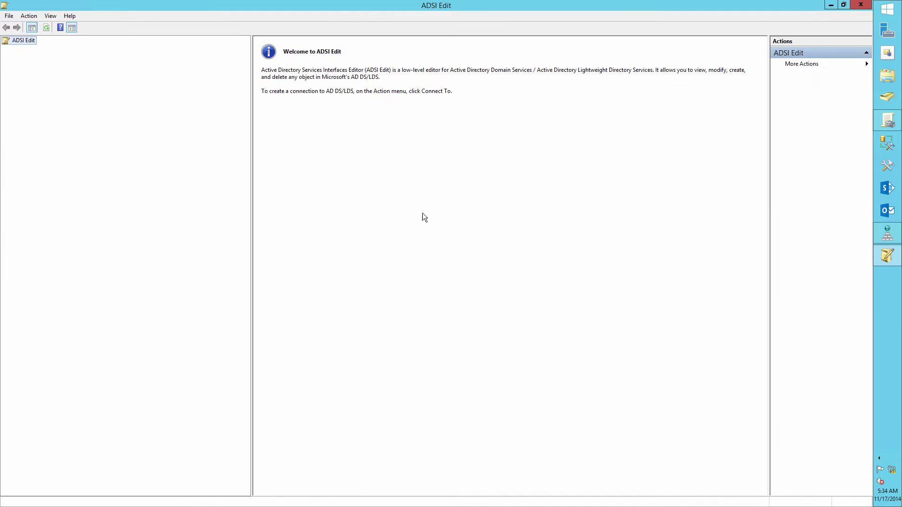
pyautogui.rightClick(30, 42)
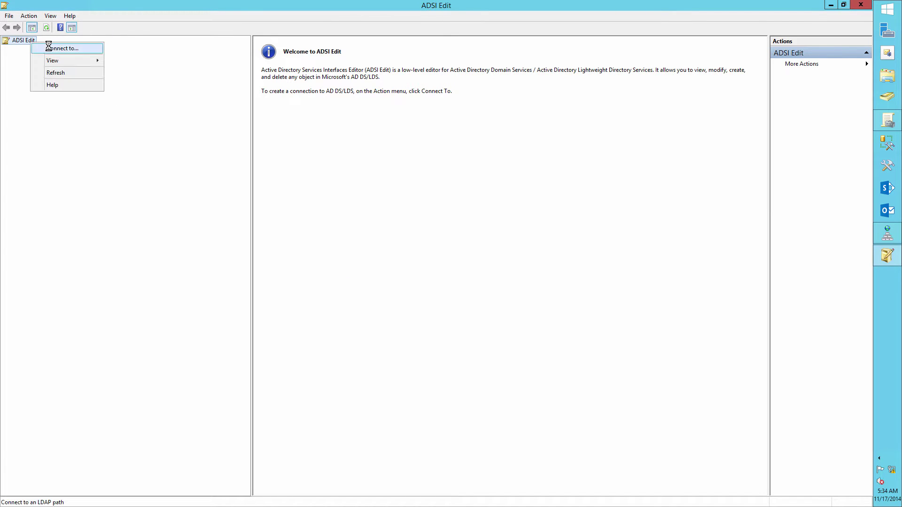
pyautogui.click(56, 47)
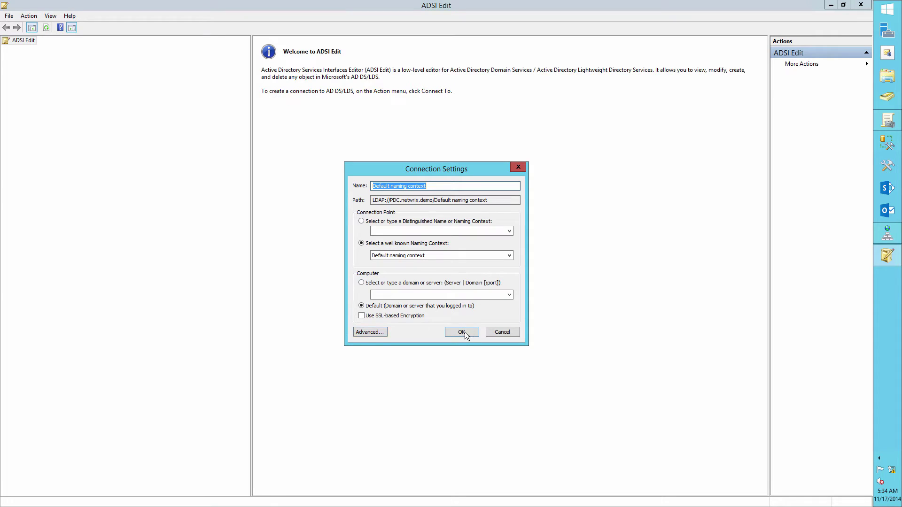
pyautogui.click(461, 332)
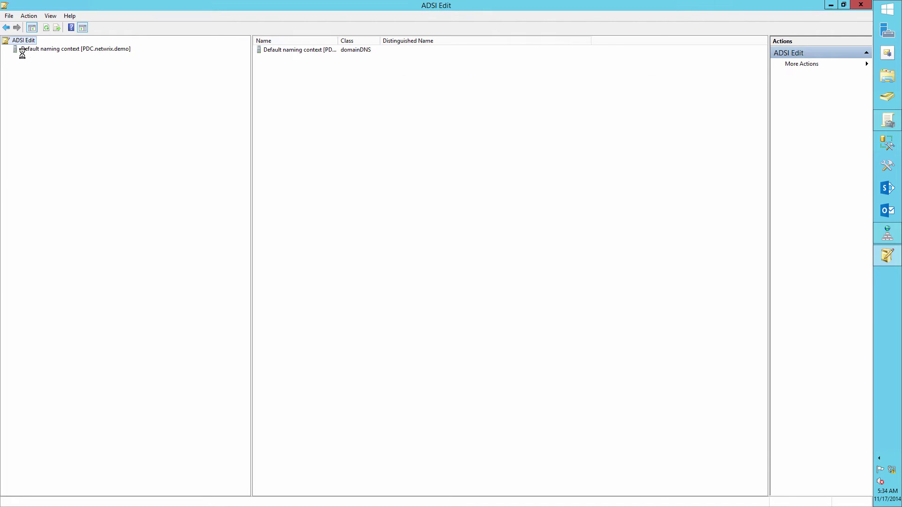
# Step: Expand DC=netwrix,DC=demo and CN=System, then bring up the actions for CN=MicrosoftDNS
pyautogui.click(21, 49)
pyautogui.click(6, 49)
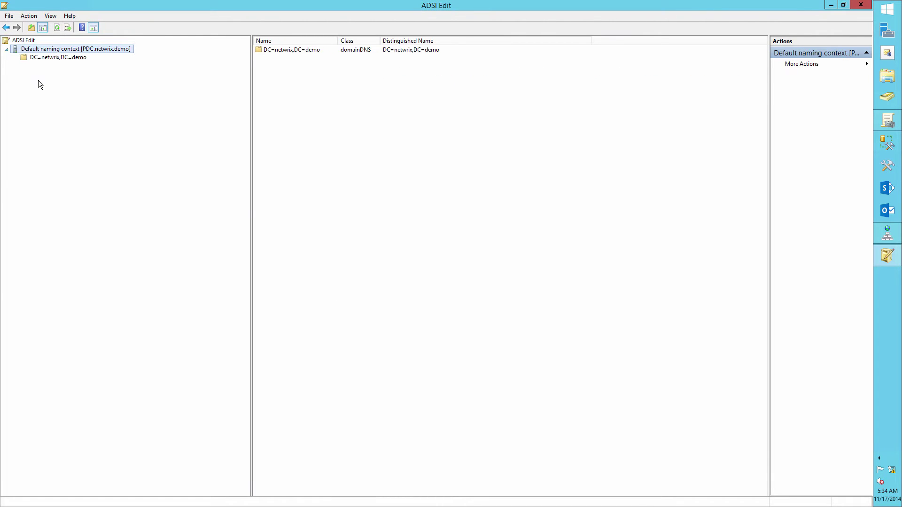
pyautogui.doubleClick(15, 59)
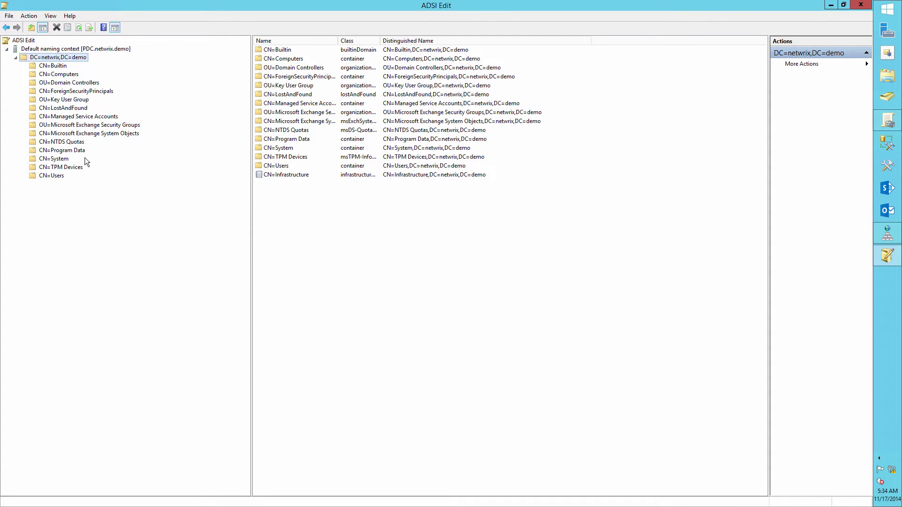
pyautogui.click(57, 159)
pyautogui.click(24, 159)
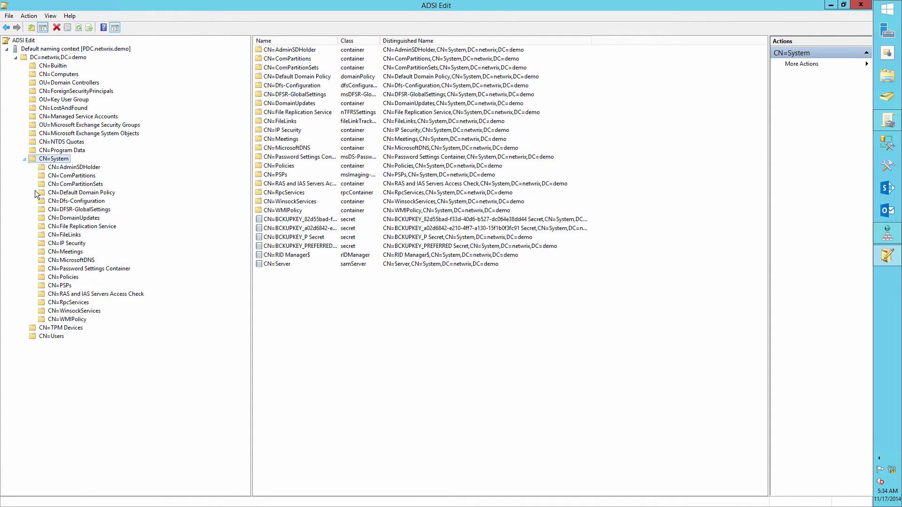
pyautogui.rightClick(66, 263)
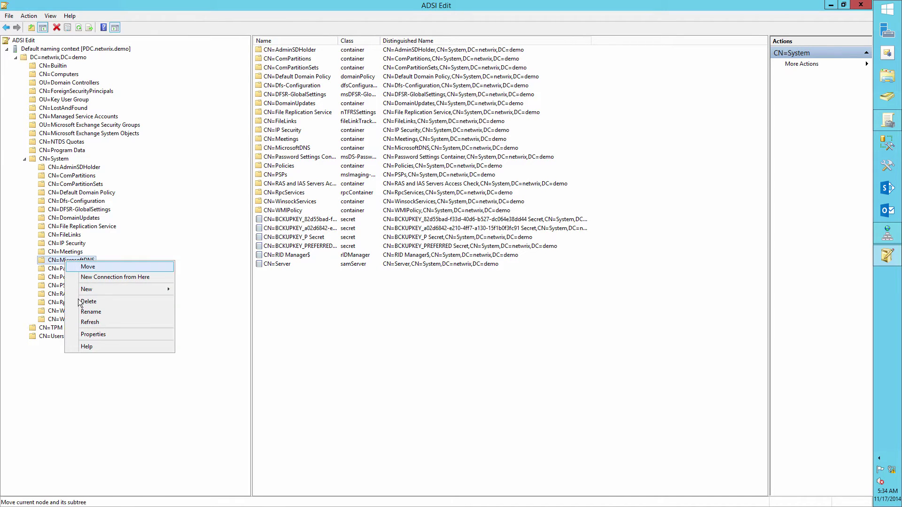
# Step: Open CN=MicrosoftDNS Properties, go to Security > Advanced > Auditing, and add a new entry
pyautogui.click(93, 334)
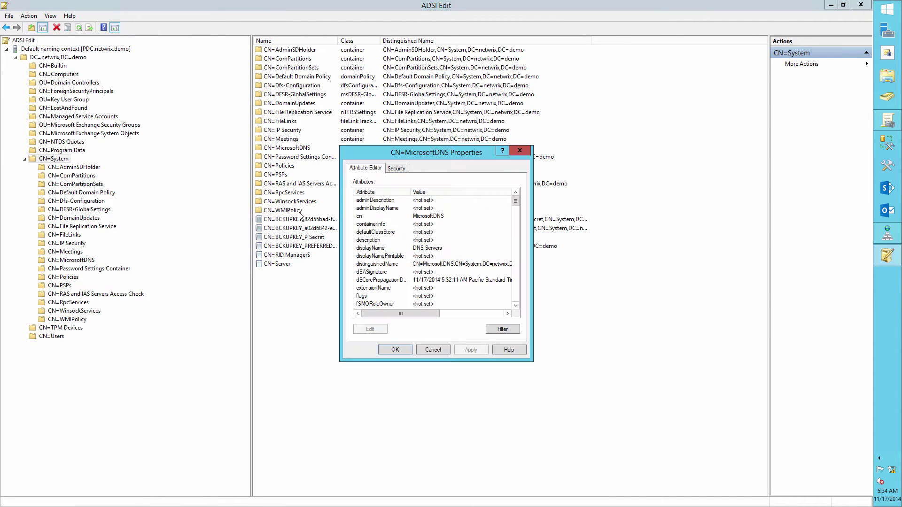
pyautogui.click(396, 168)
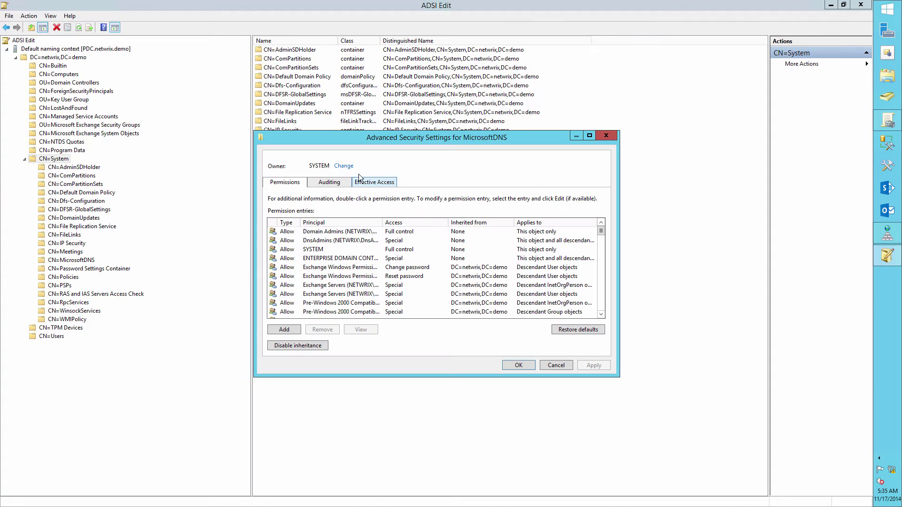
pyautogui.click(343, 184)
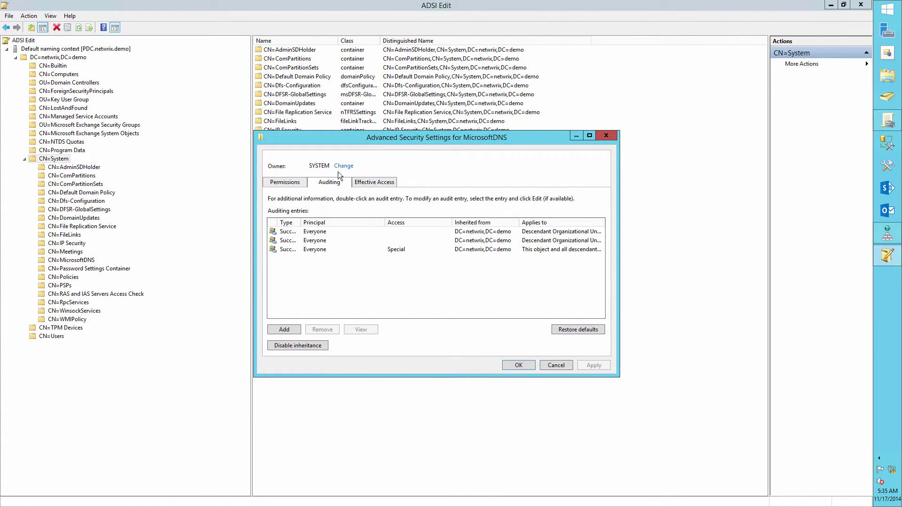
pyautogui.click(284, 329)
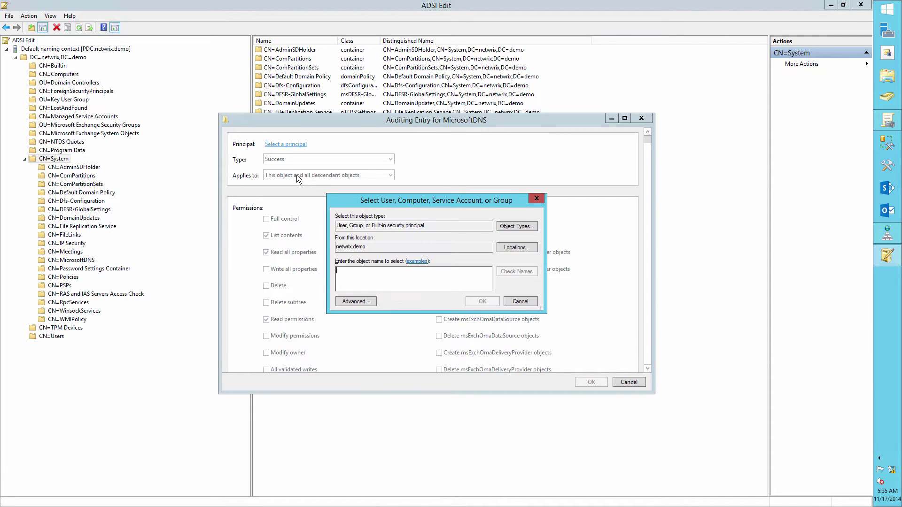
# Step: Choose Everyone as the principal of the new auditing entry
pyautogui.write('every')
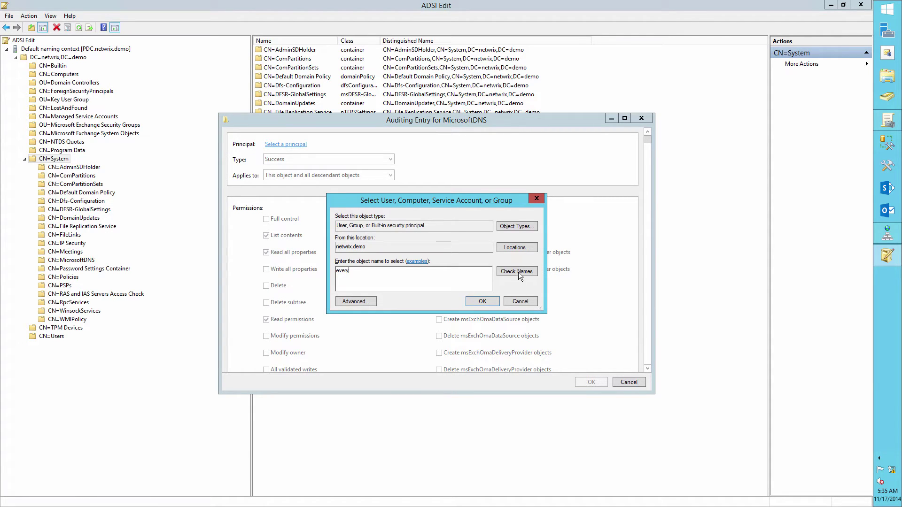
pyautogui.click(517, 272)
pyautogui.click(470, 302)
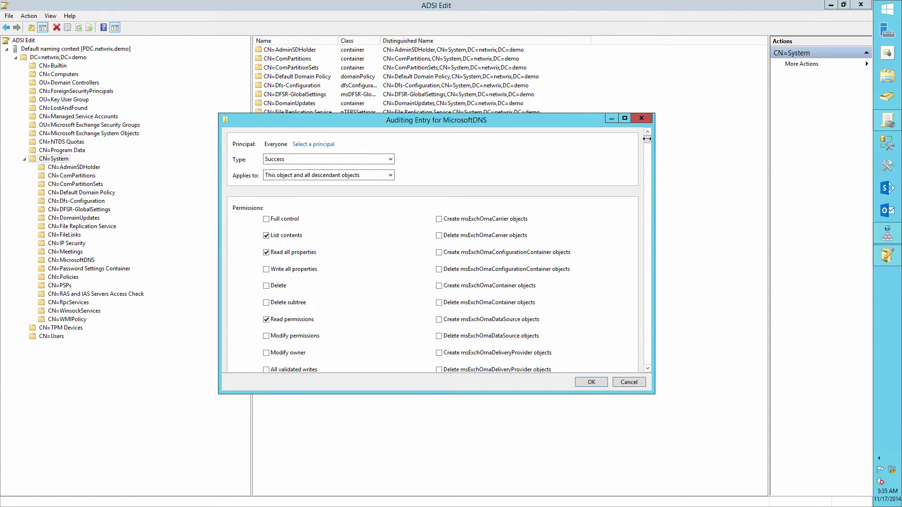
# Step: Audit only Write all properties and Delete, then save and close the MicrosoftDNS dialogs
pyautogui.moveTo(648, 258); pyautogui.dragTo(647, 370)
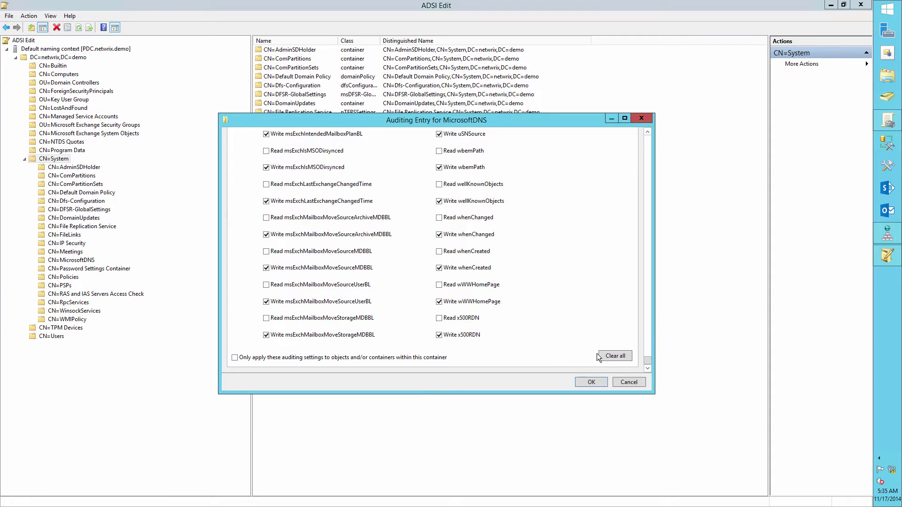
pyautogui.click(615, 356)
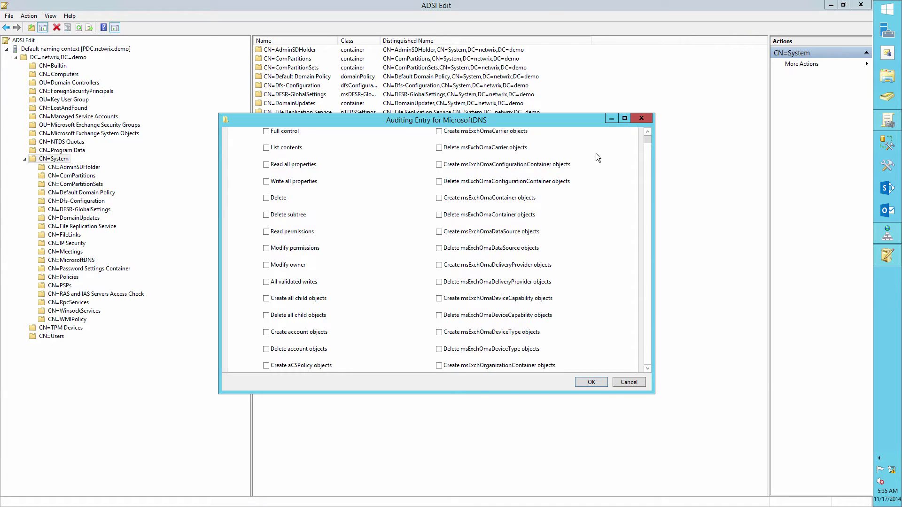
pyautogui.scroll(3, 625, 148)
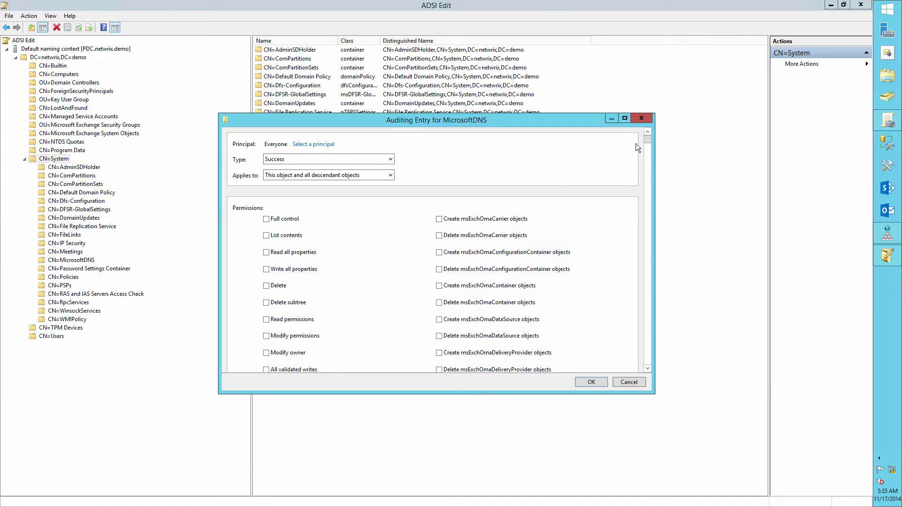
pyautogui.click(266, 253)
pyautogui.click(266, 270)
pyautogui.click(266, 286)
pyautogui.click(584, 384)
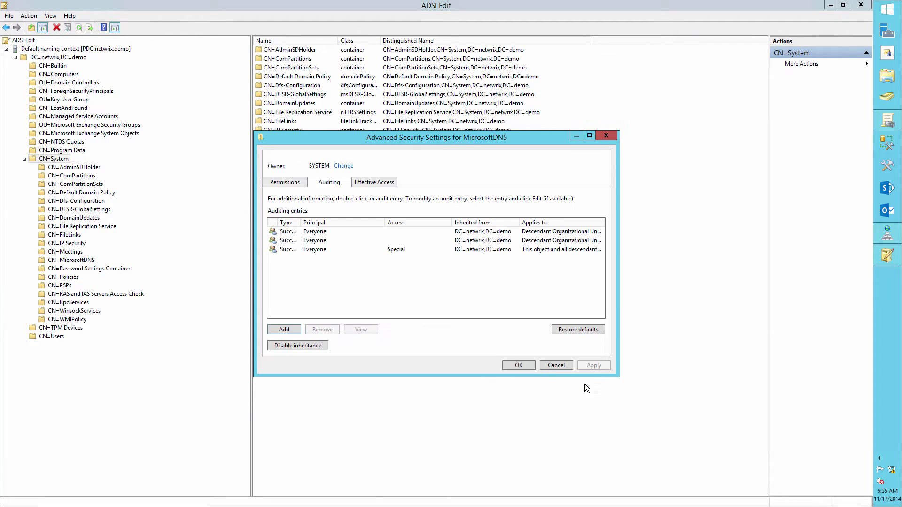
pyautogui.click(519, 365)
pyautogui.click(394, 350)
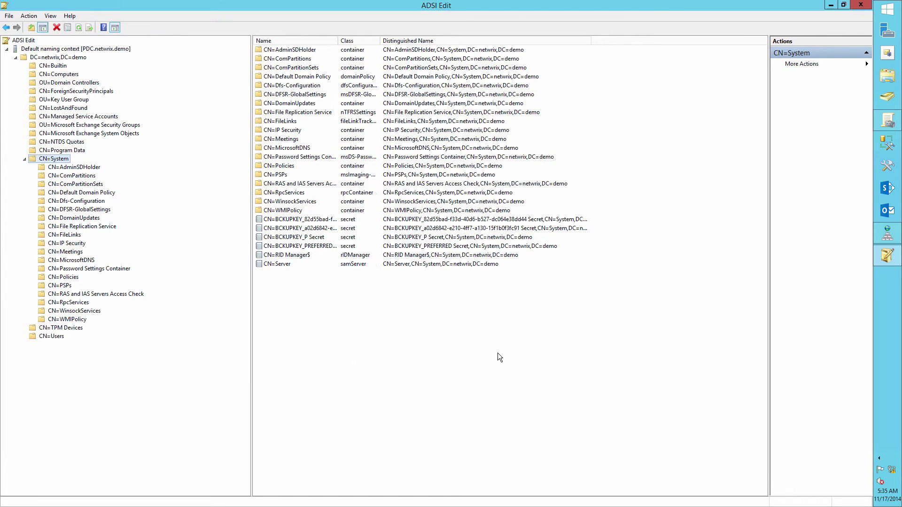
# Step: Open the netwrix.demo zone's Properties and show its Advanced security Auditing entries
pyautogui.click(887, 234)
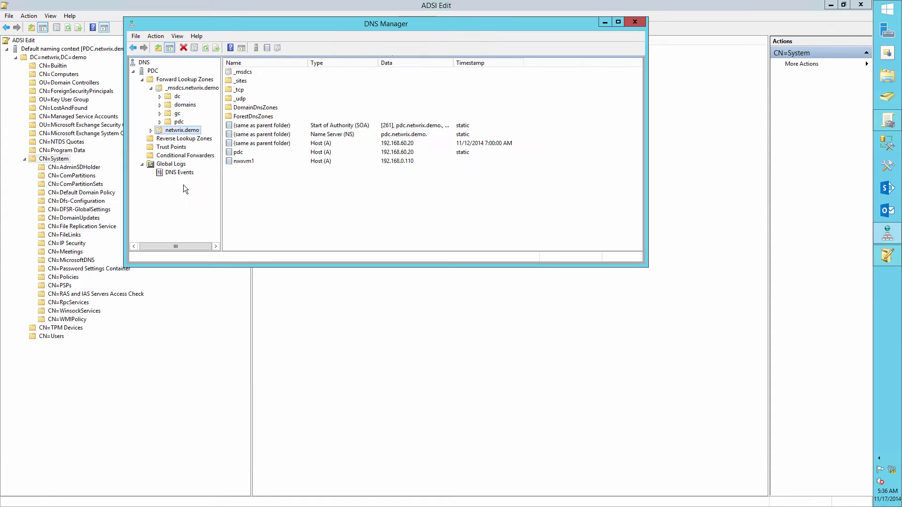
pyautogui.rightClick(188, 132)
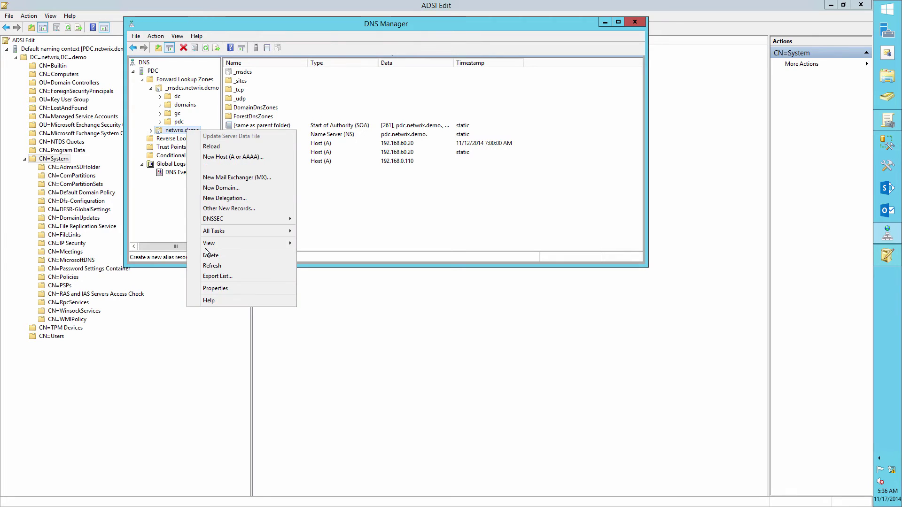
pyautogui.click(211, 287)
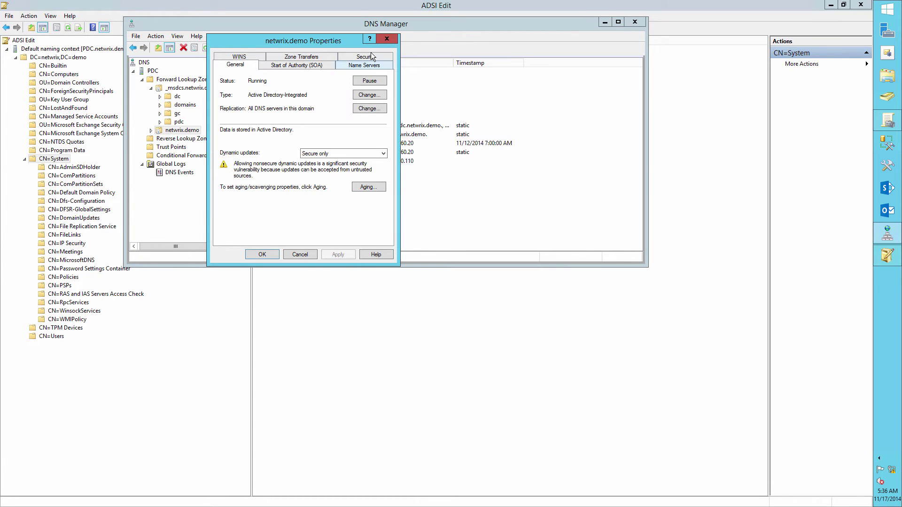
pyautogui.click(371, 57)
pyautogui.click(367, 223)
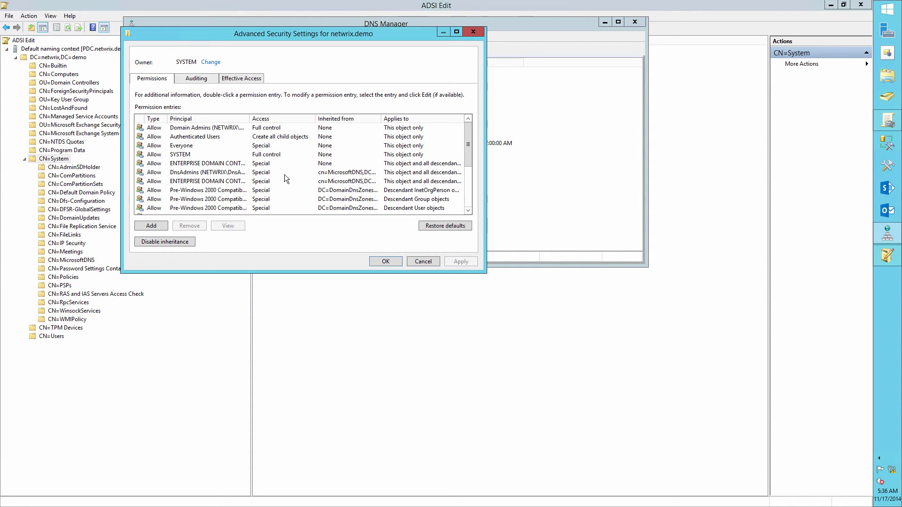
pyautogui.click(195, 79)
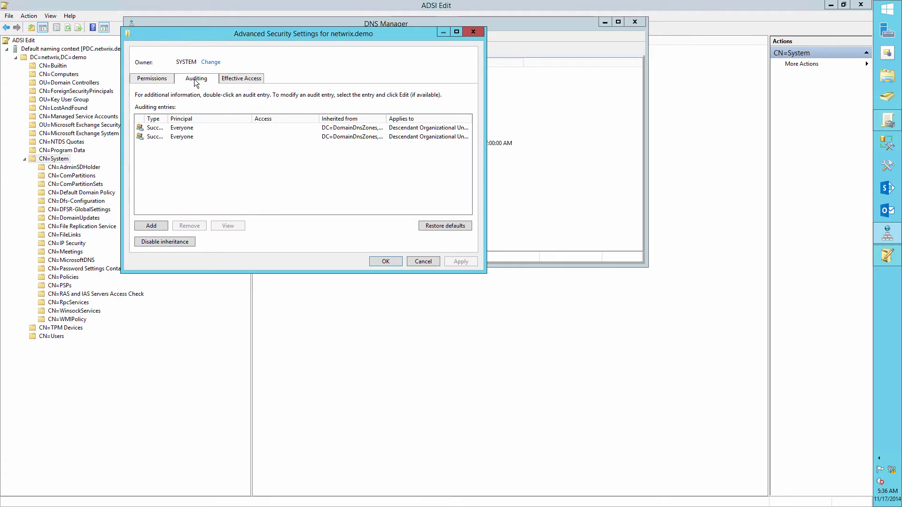
# Step: Add a new zone auditing entry with Everyone as its principal
pyautogui.click(155, 226)
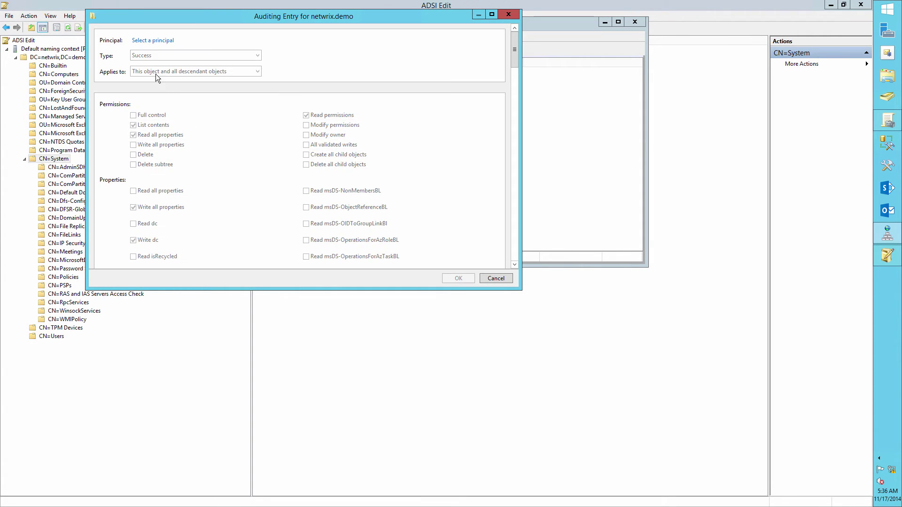
pyautogui.click(148, 41)
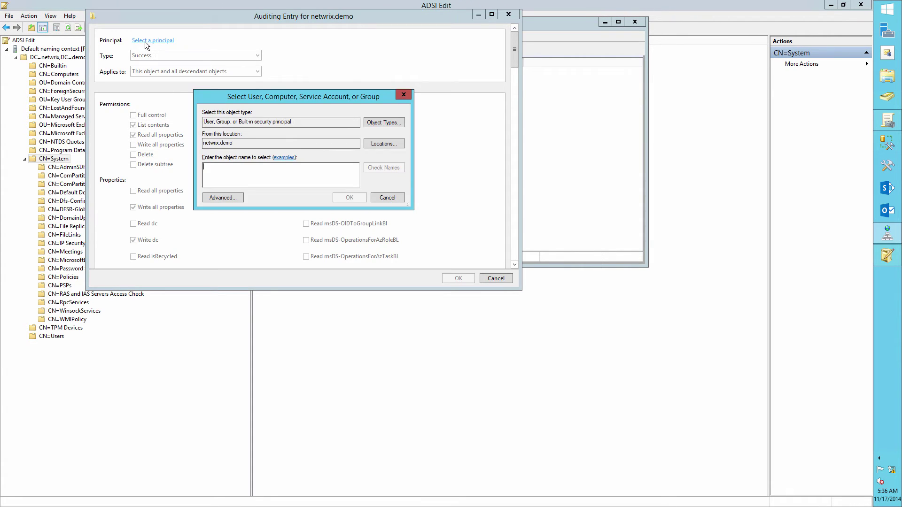
pyautogui.write('every')
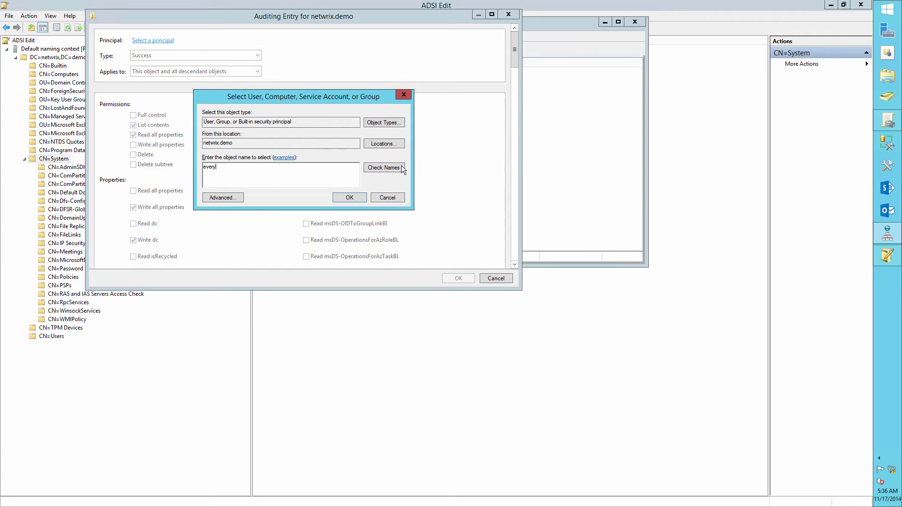
pyautogui.click(391, 170)
pyautogui.click(350, 198)
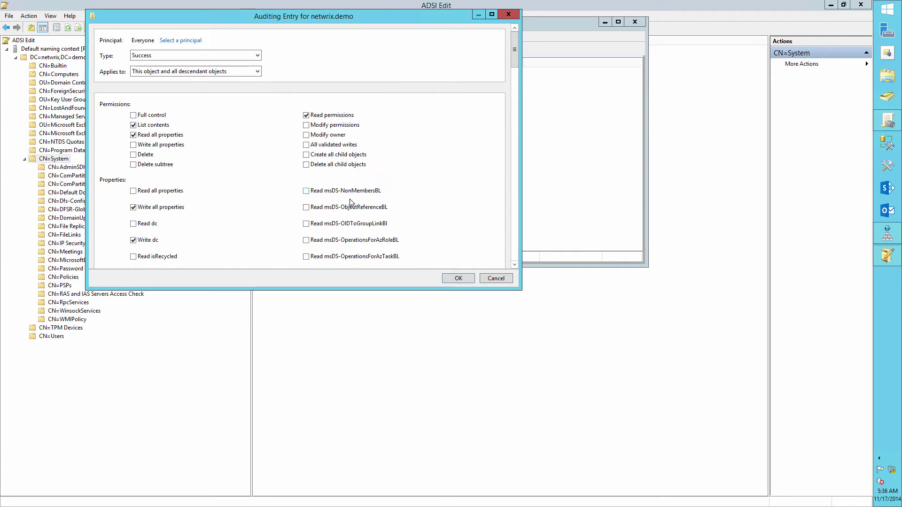
# Step: Audit Write all properties, Delete and Delete subtree without reads, then apply and close
pyautogui.click(134, 135)
pyautogui.click(133, 145)
pyautogui.click(134, 155)
pyautogui.click(134, 165)
pyautogui.click(306, 115)
pyautogui.click(451, 279)
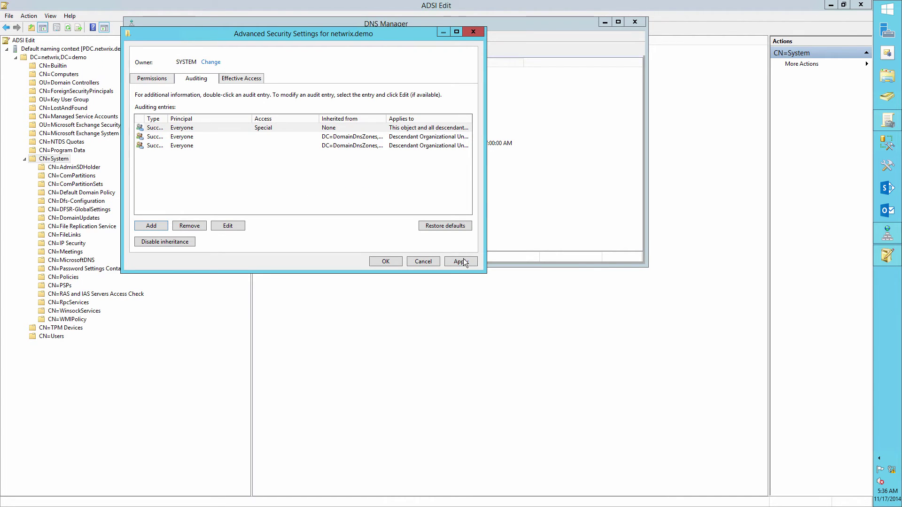
pyautogui.click(462, 260)
pyautogui.click(385, 261)
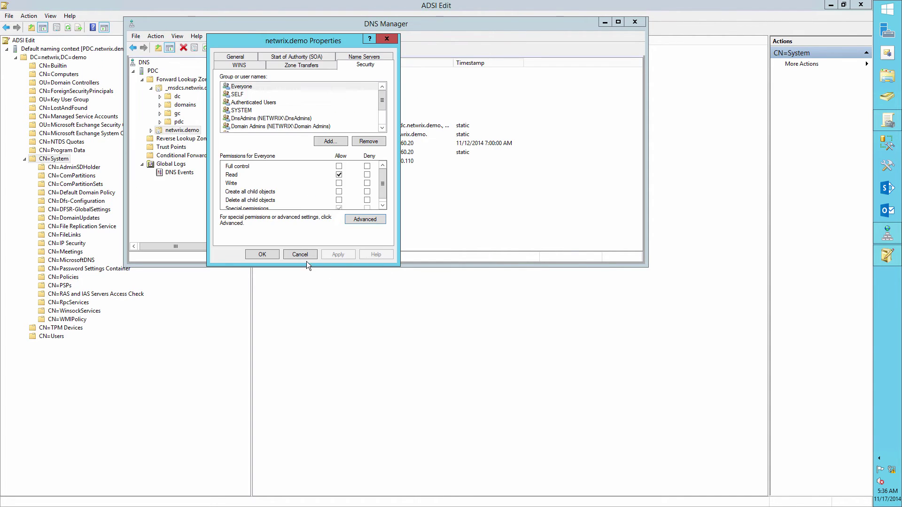
pyautogui.click(262, 255)
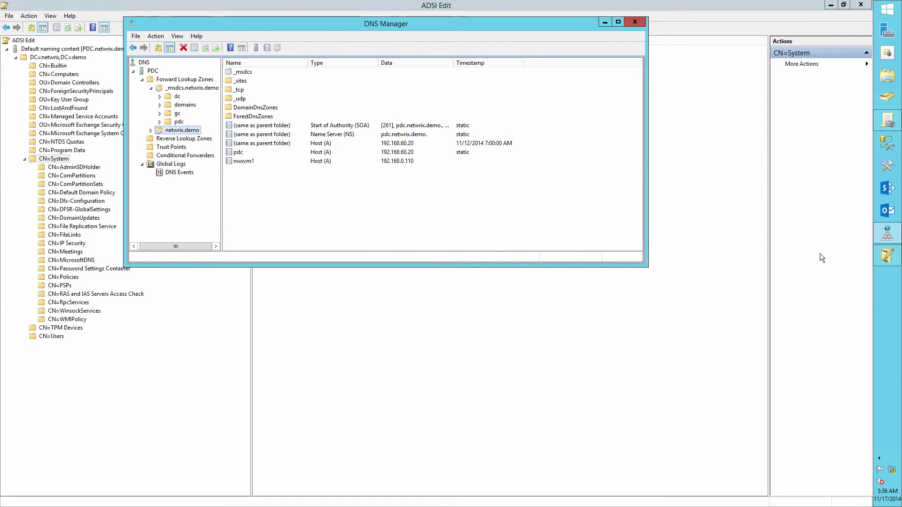
# Step: Launch Event Viewer with eventvwr.msc from the Run prompt
pyautogui.press('super+r')
pyautogui.write('e')
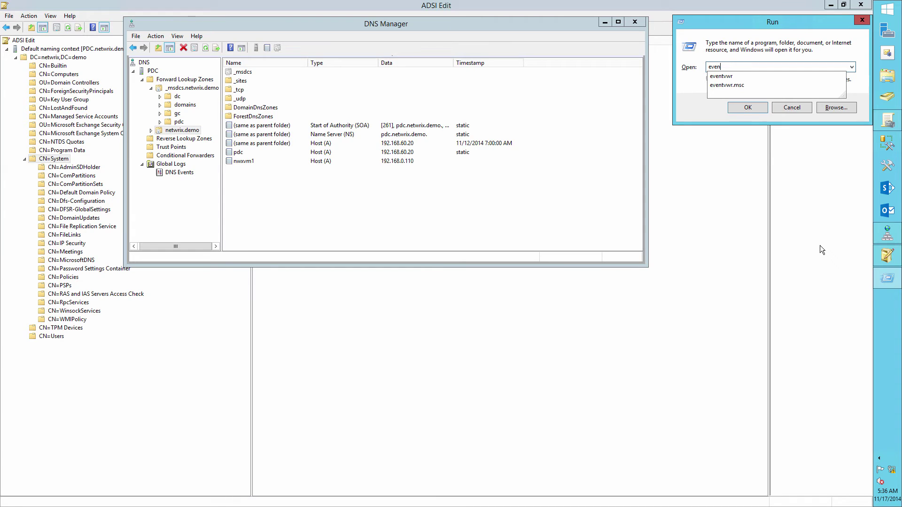
pyautogui.press('Down')
pyautogui.press('Down')
pyautogui.press('Return')
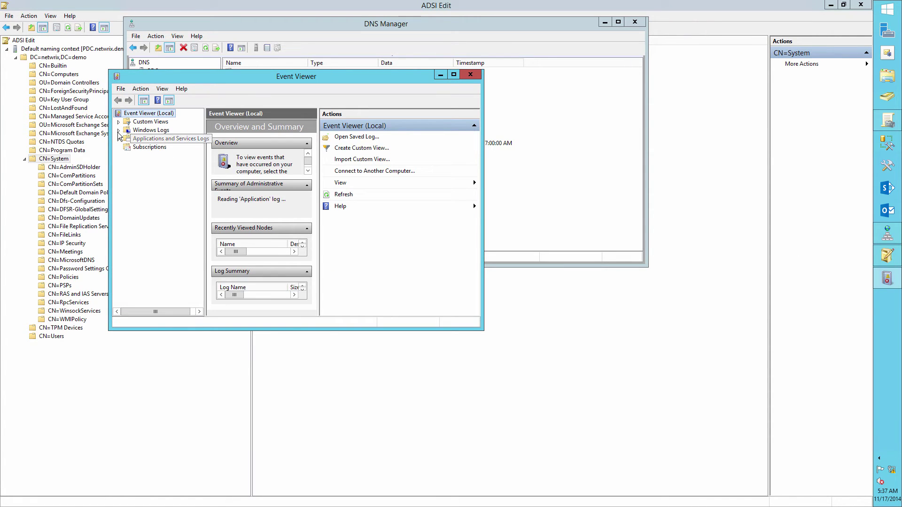
# Step: Review the Security log's properties, keeping its 1048576 KB maximum size
pyautogui.click(118, 130)
pyautogui.rightClick(147, 148)
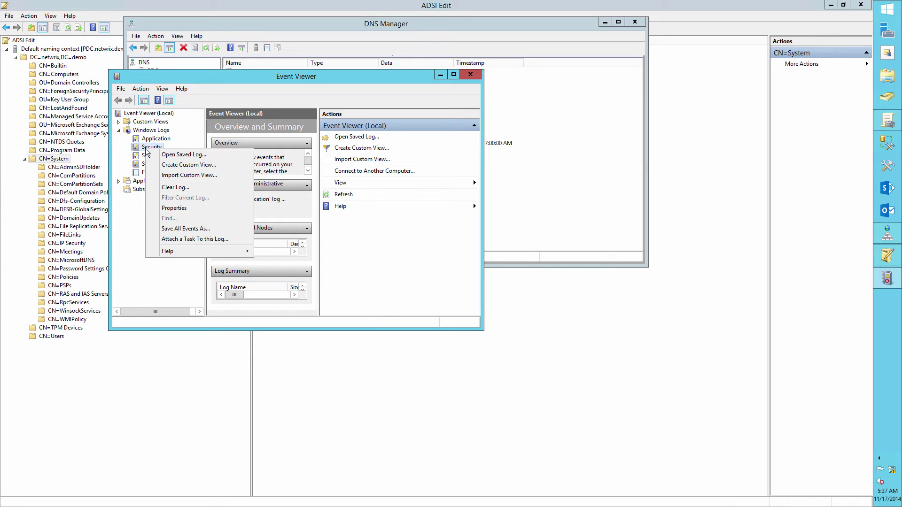
pyautogui.click(174, 208)
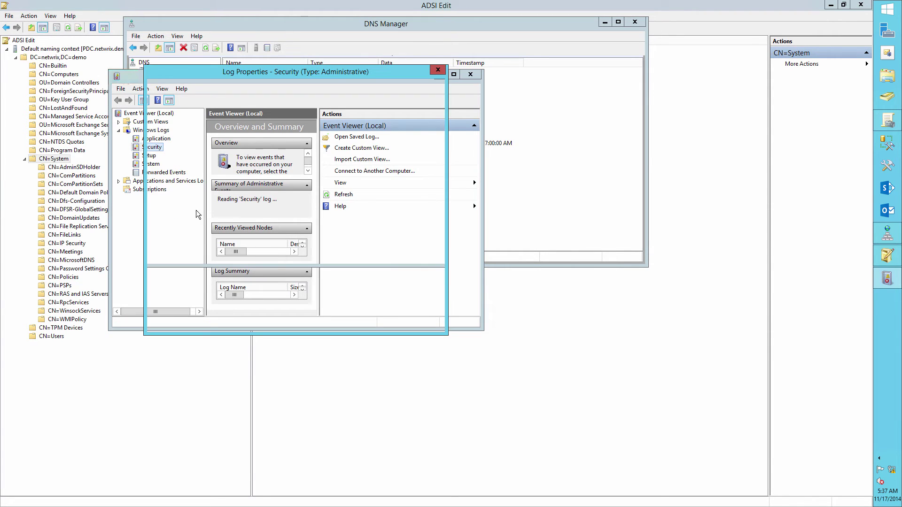
pyautogui.doubleClick(286, 208)
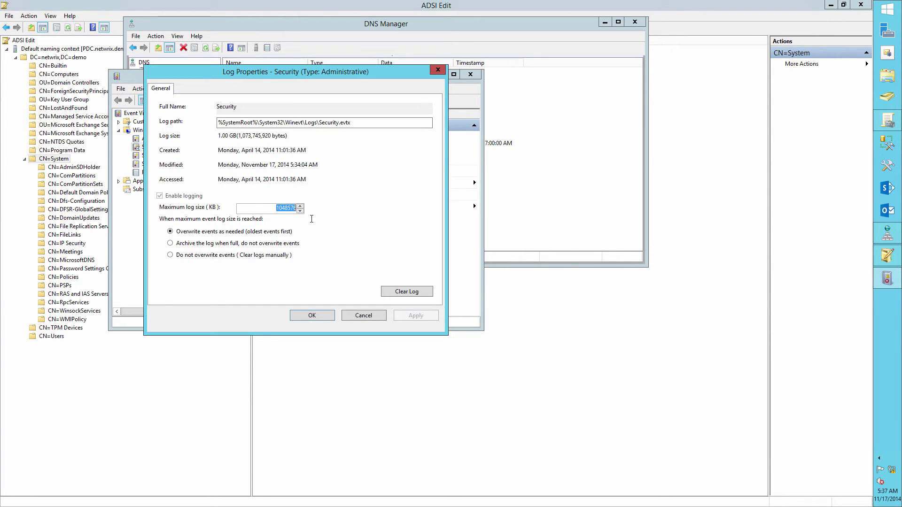
pyautogui.click(310, 315)
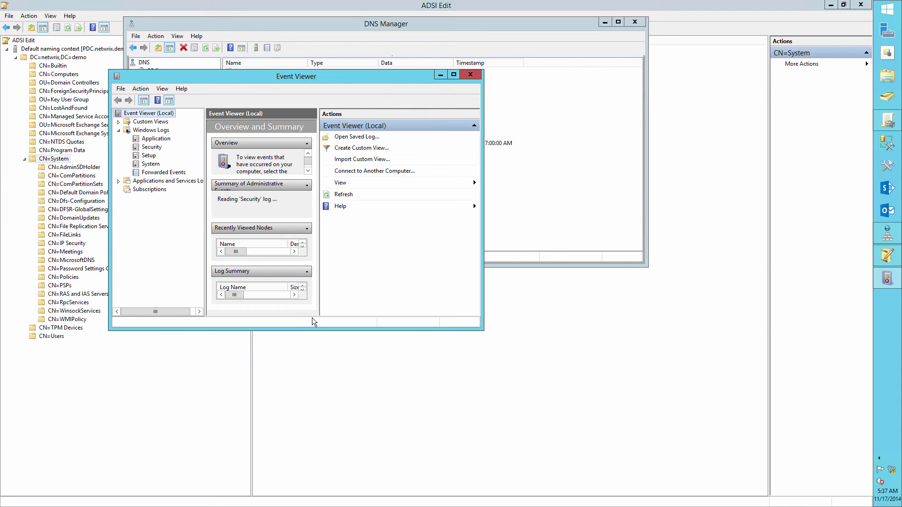
# Step: Maximize Event Viewer, then delete the nwxvm1 Host (A) record (192.168.0.110) in DNS Manager
pyautogui.click(454, 75)
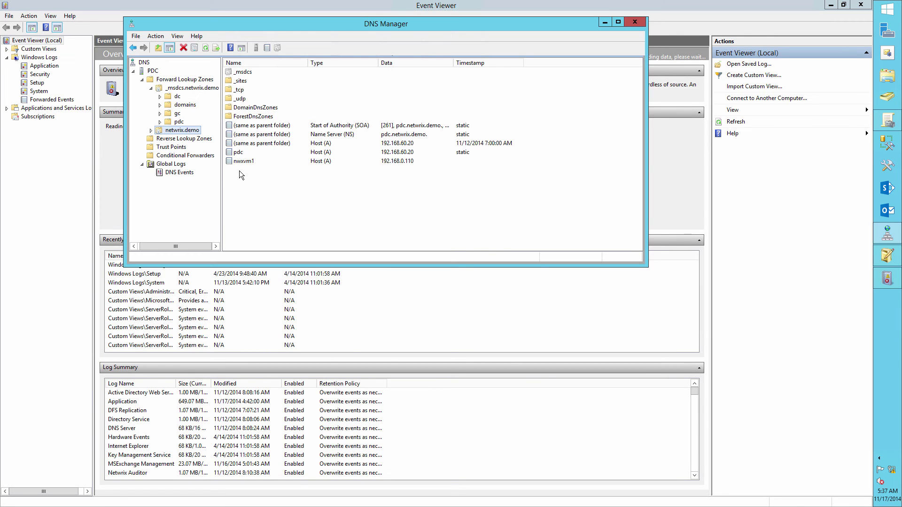
pyautogui.rightClick(244, 163)
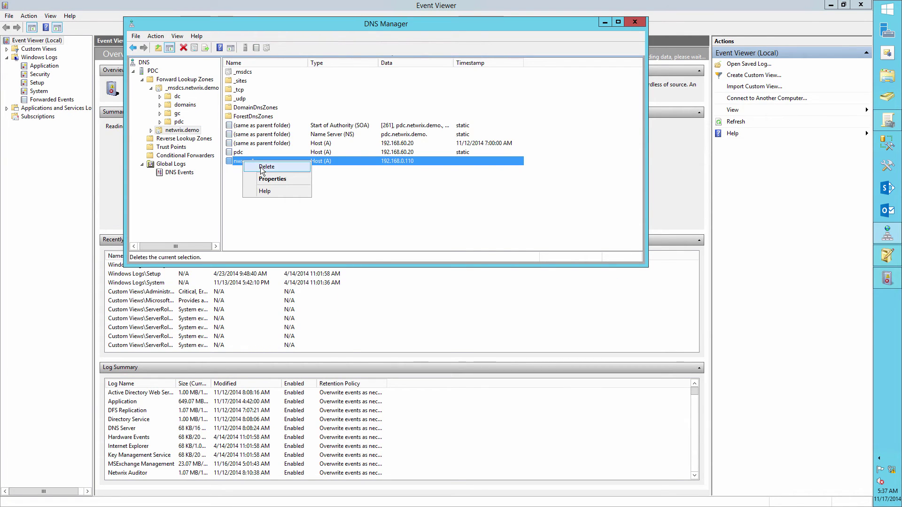
pyautogui.click(262, 169)
pyautogui.click(453, 293)
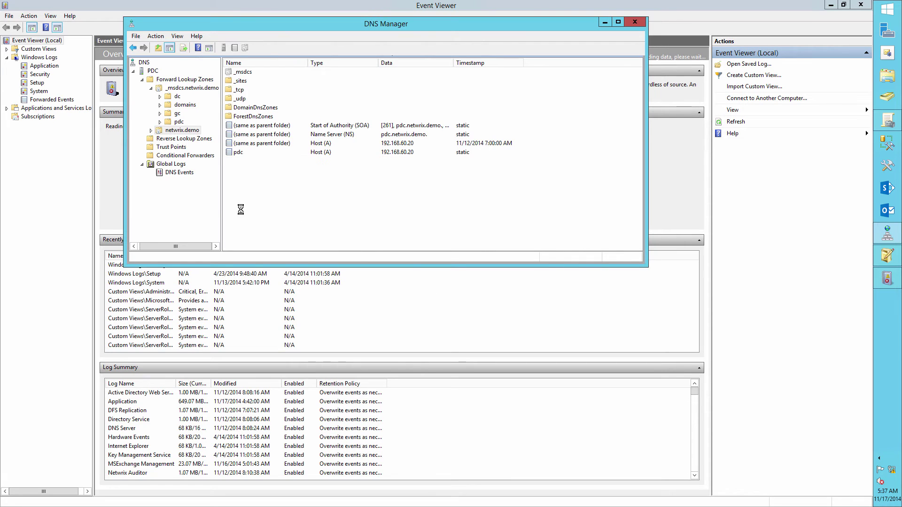
# Step: Filter the Security log to Event ID 4662 and select the Write Property event on nwxvm1's dnsNode
pyautogui.rightClick(43, 75)
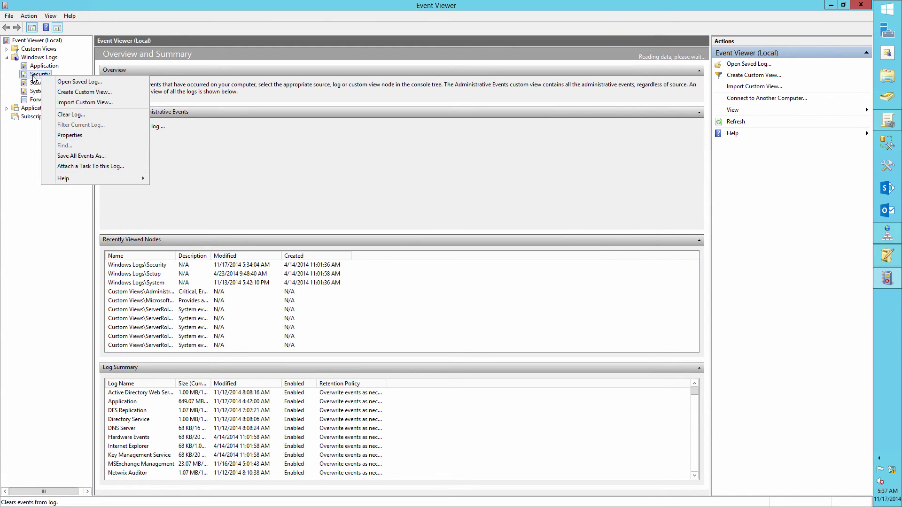
pyautogui.click(33, 77)
pyautogui.rightClick(34, 77)
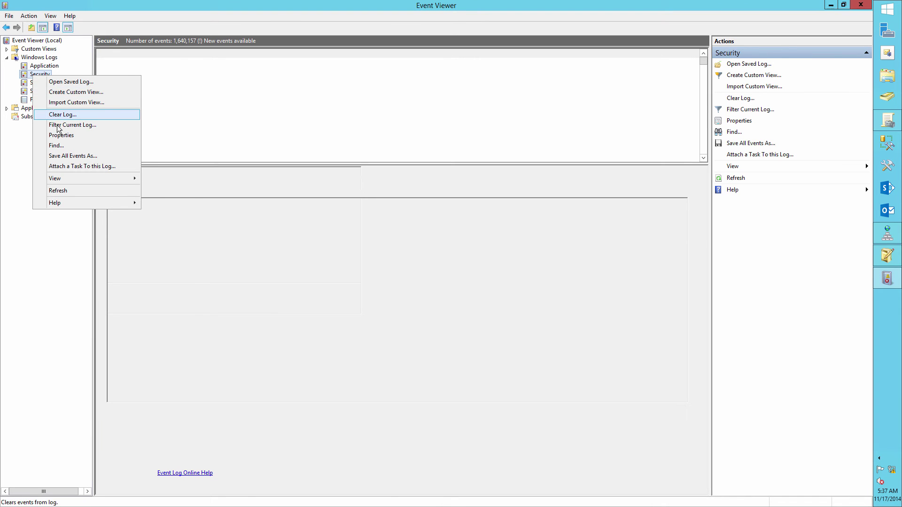
pyautogui.click(58, 125)
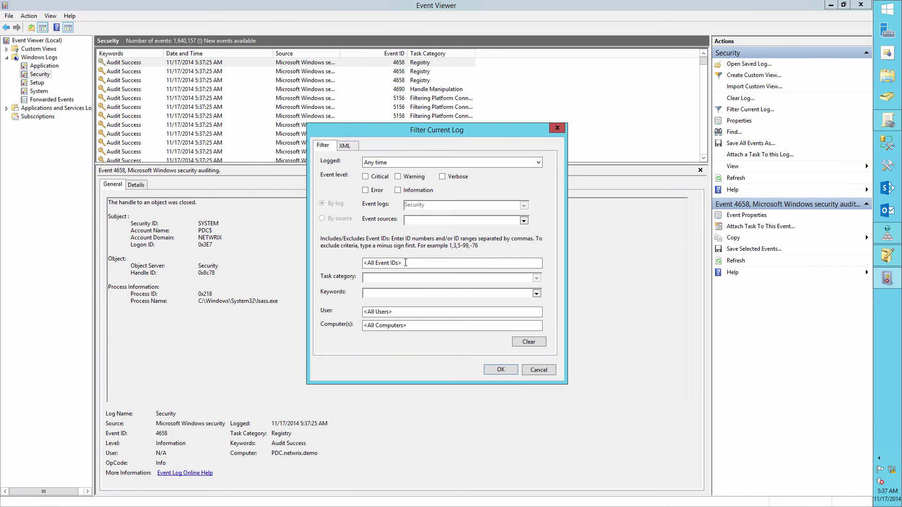
pyautogui.click(405, 262)
pyautogui.press('Return')
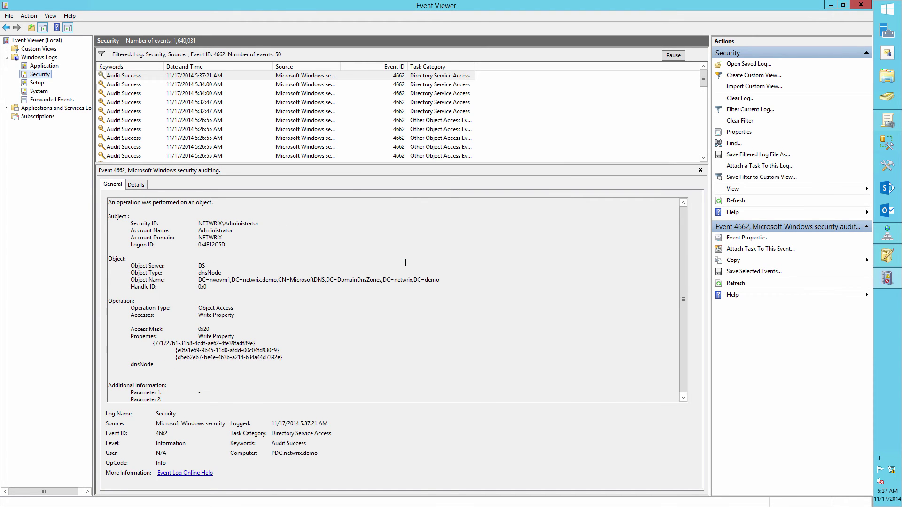
pyautogui.click(198, 279)
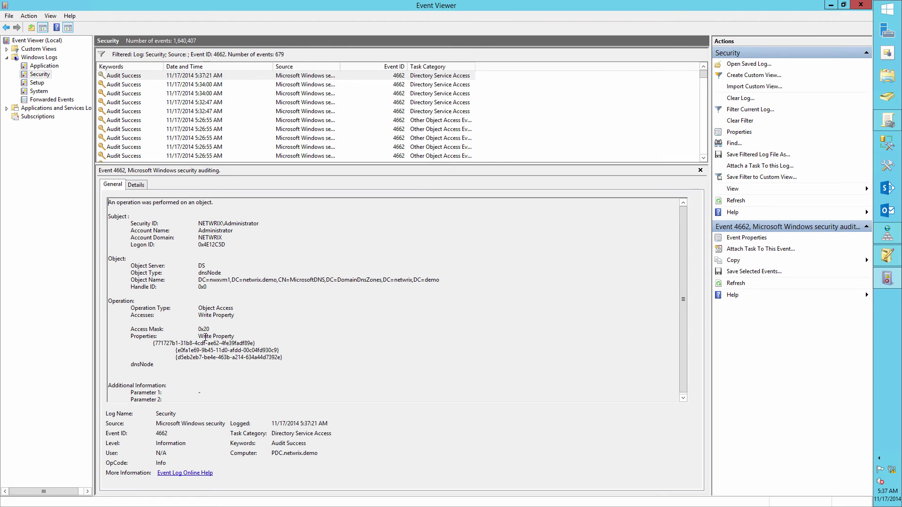
pyautogui.click(886, 233)
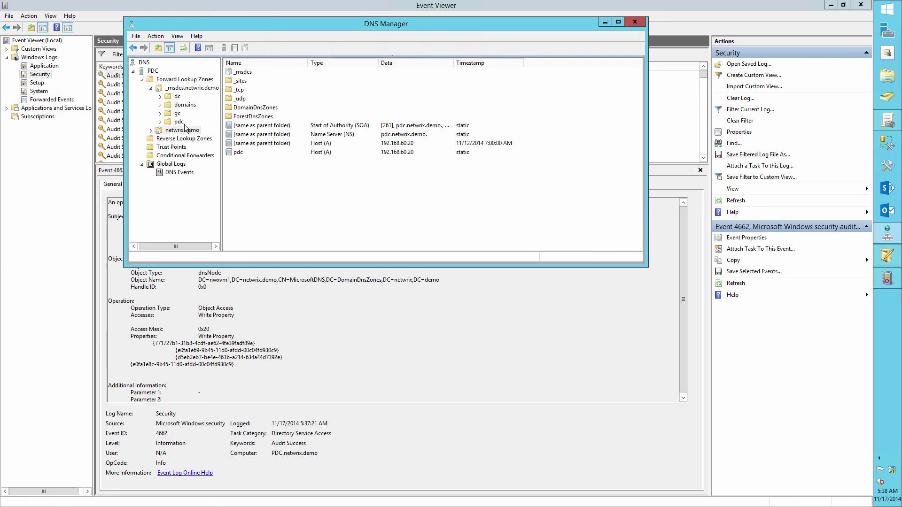
pyautogui.click(152, 131)
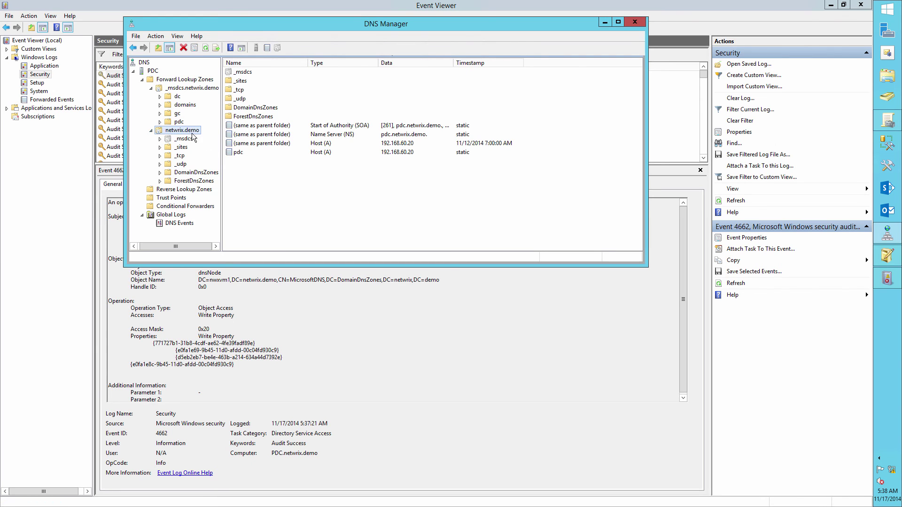
pyautogui.click(547, 147)
pyautogui.click(605, 23)
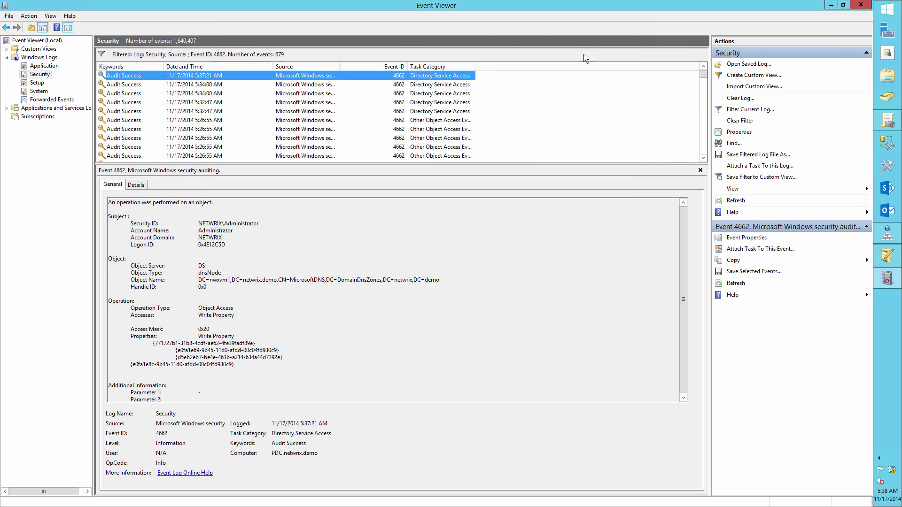
pyautogui.click(448, 219)
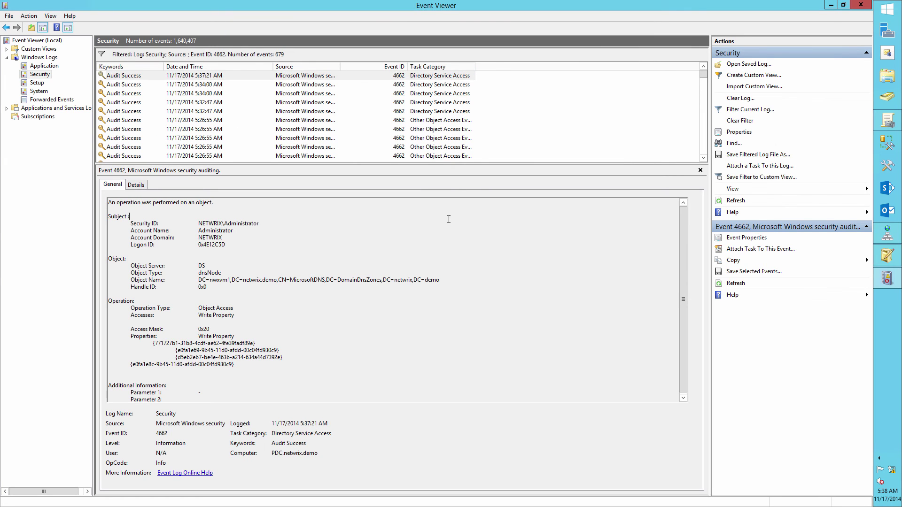